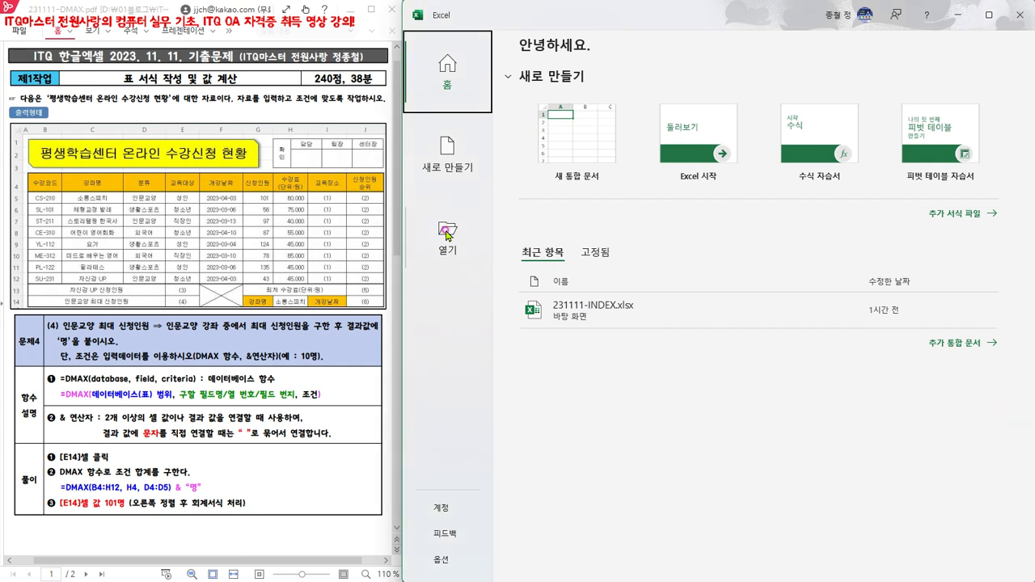
Step: Open the workbook 231111-INDEX.xlsx from the desktop (바탕 화면) folder
left_click(447, 235)
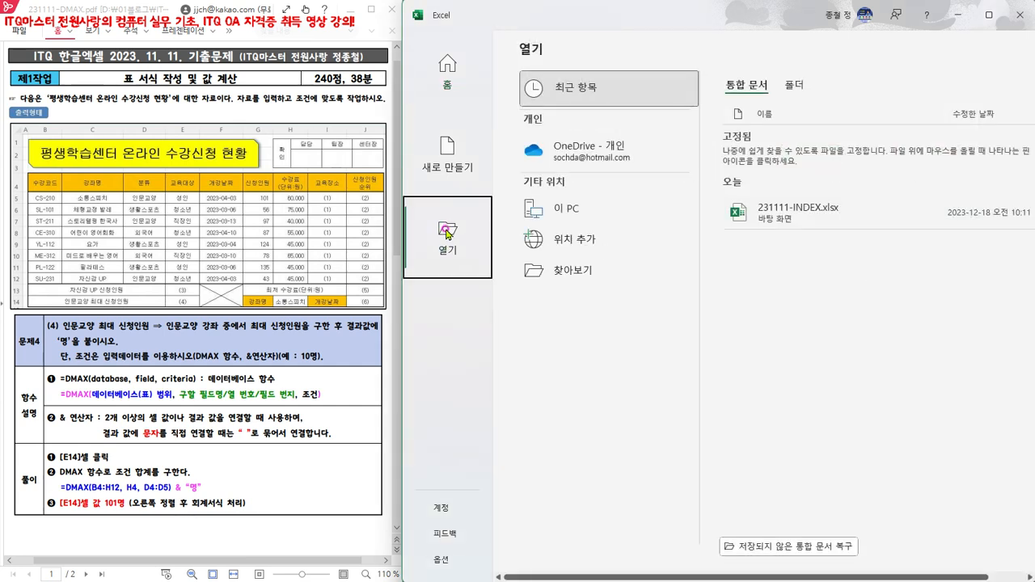
left_click(574, 273)
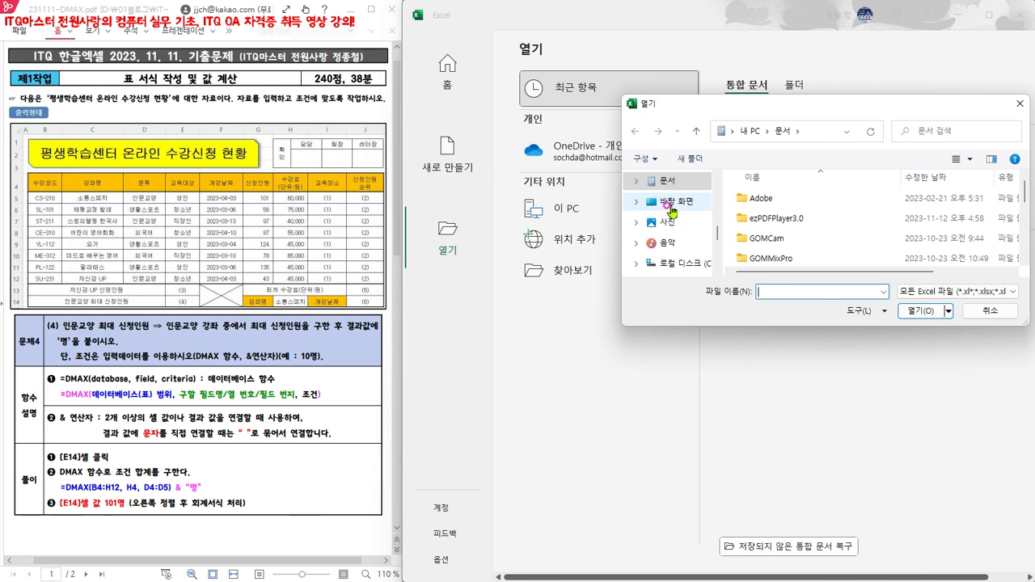
left_click(673, 208)
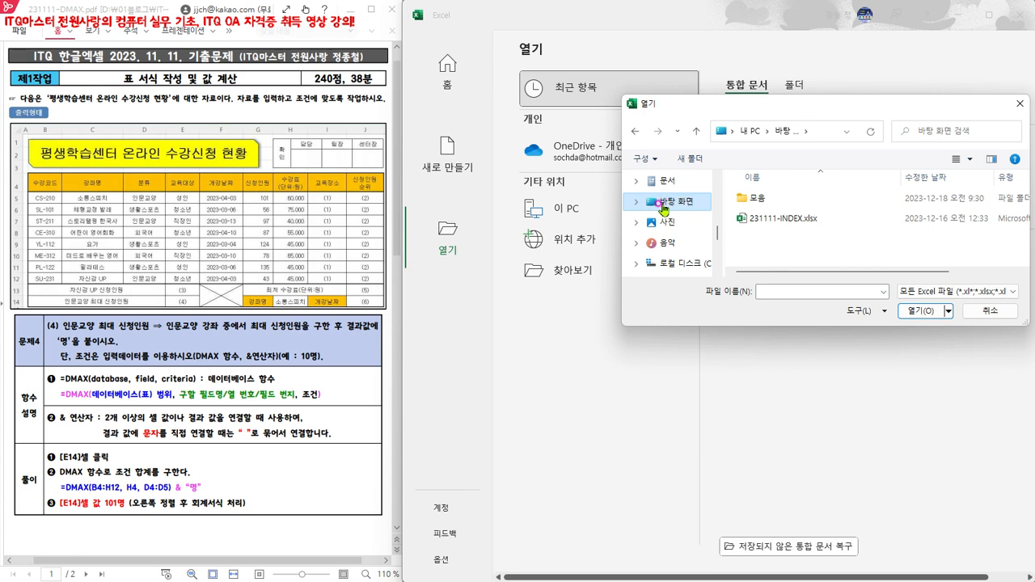
left_click(789, 223)
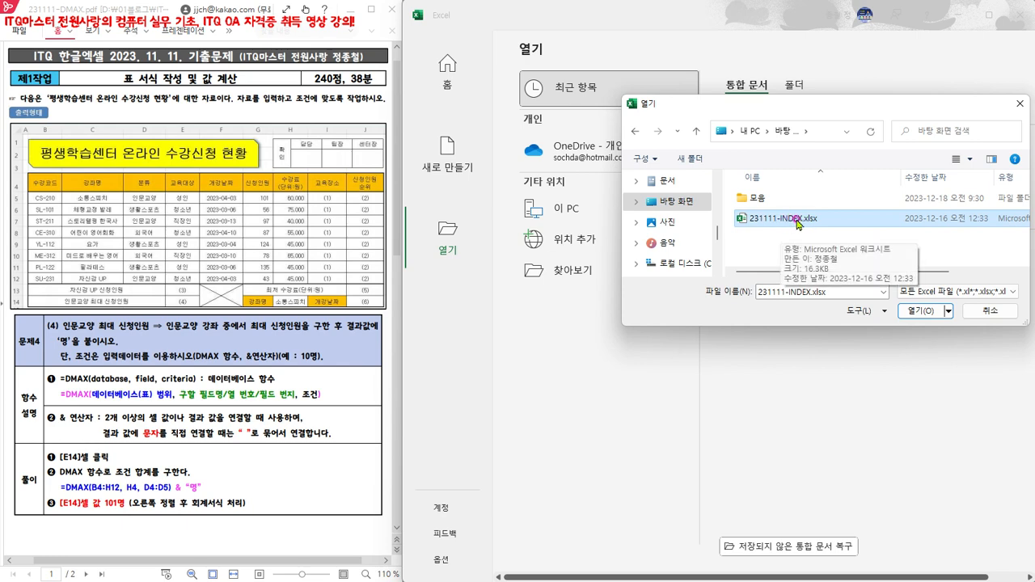
left_click(920, 311)
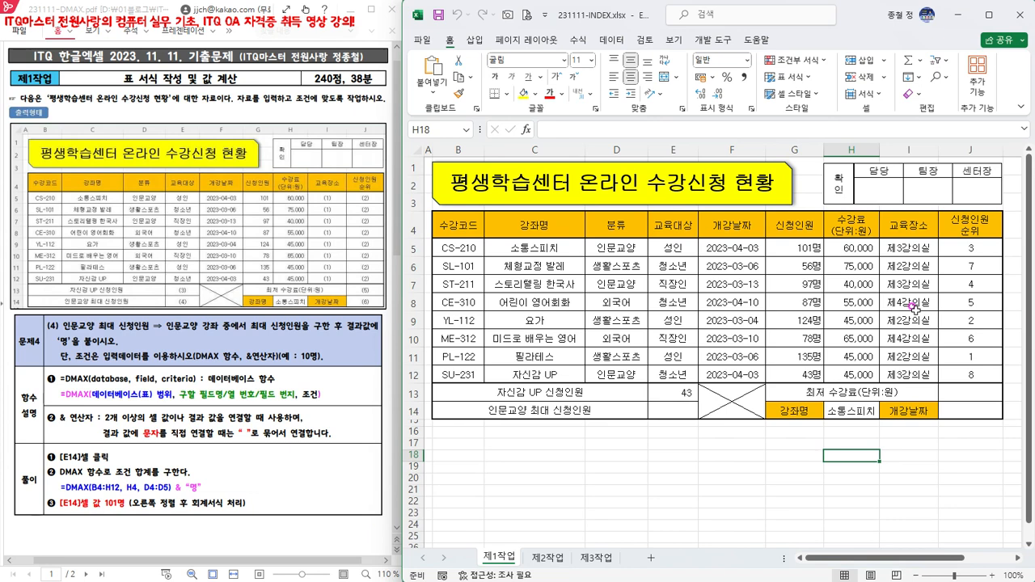
Step: Examine the summary cells E13 and E14, then the 인문교양 entries in column D against their 신청인원 values in column G
left_click(681, 393)
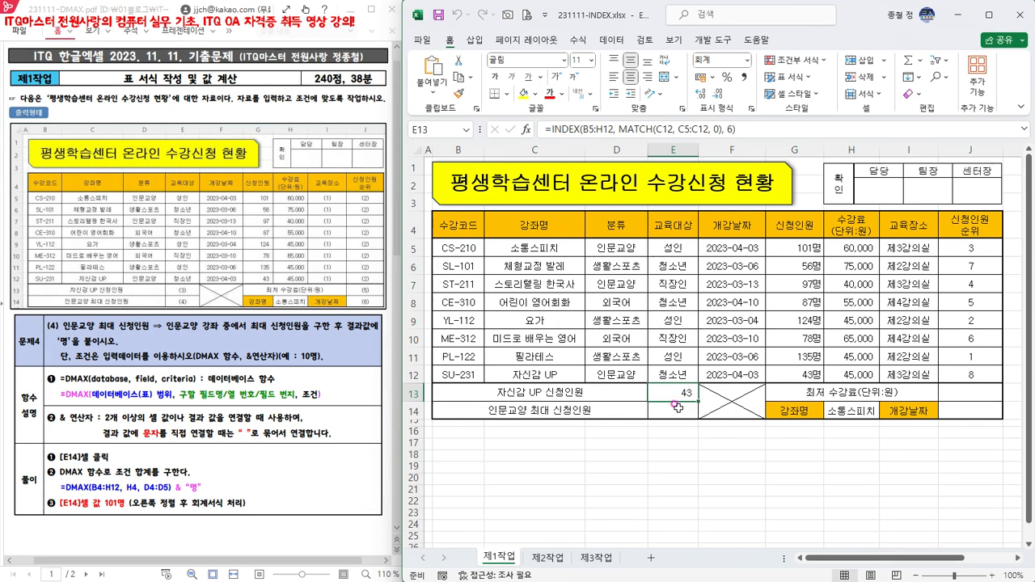
left_click(678, 408)
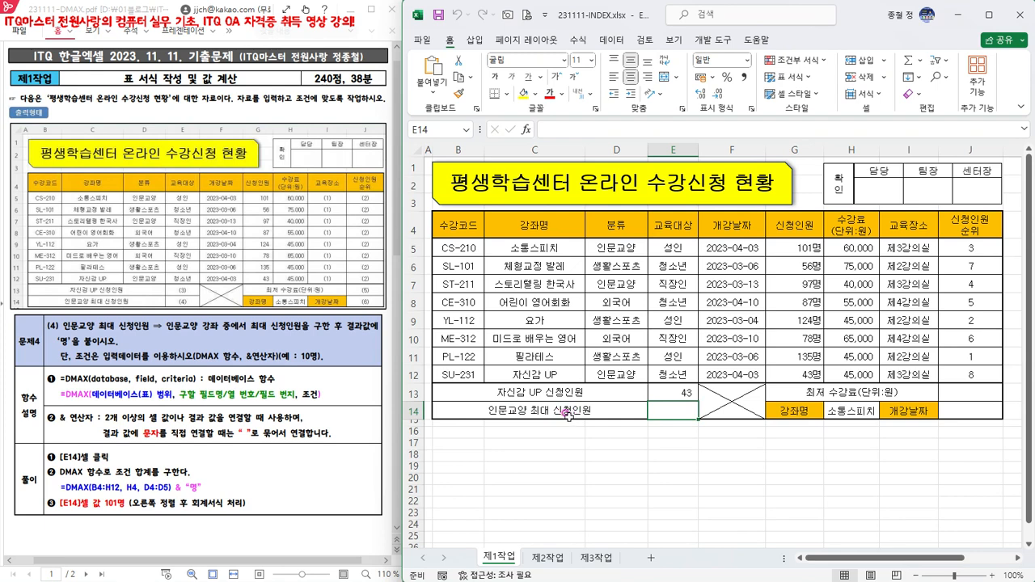
left_click_drag(619, 225, 623, 242)
left_click(613, 244)
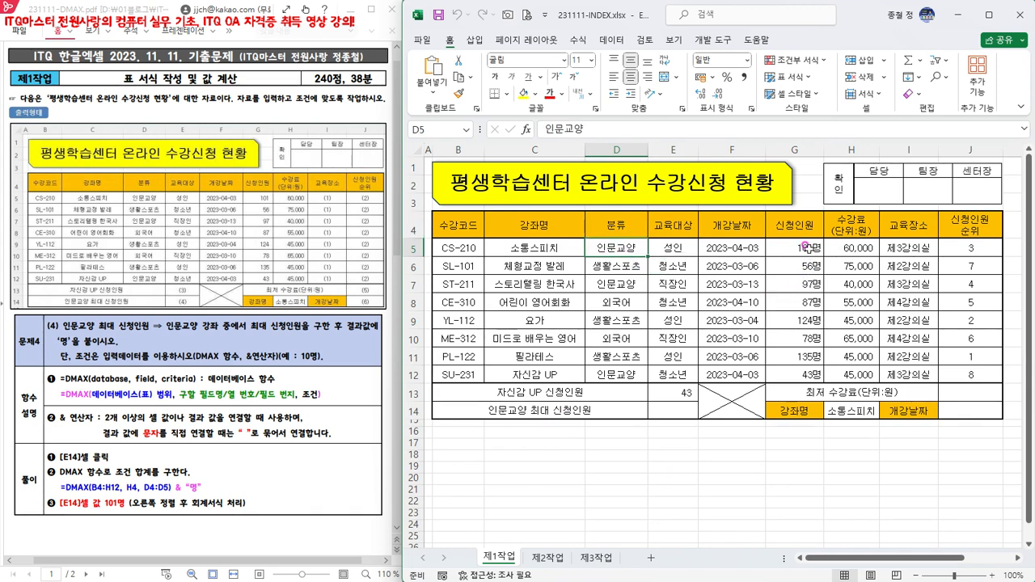
left_click(808, 250)
left_click_drag(808, 250, 797, 374)
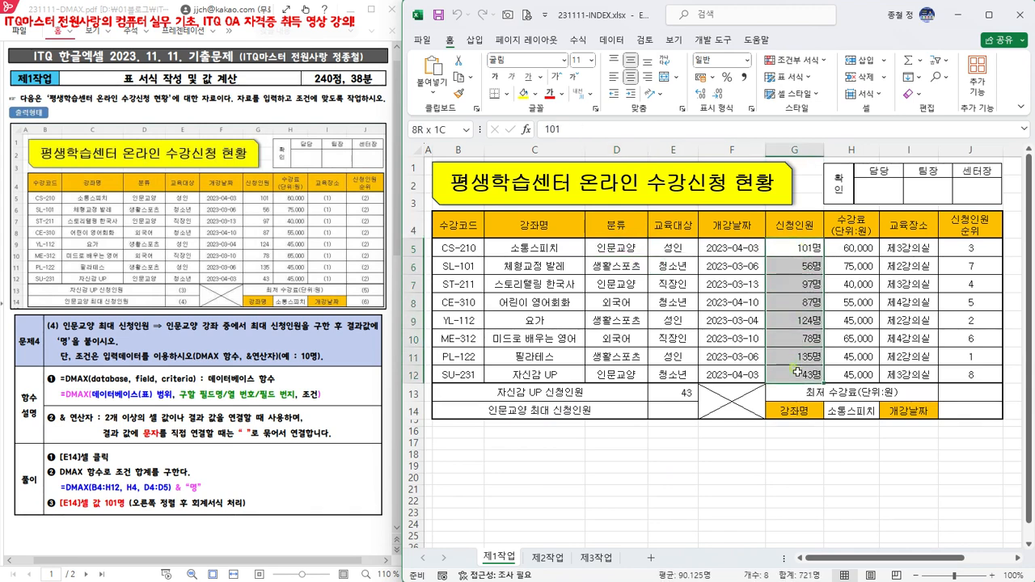
left_click(626, 245)
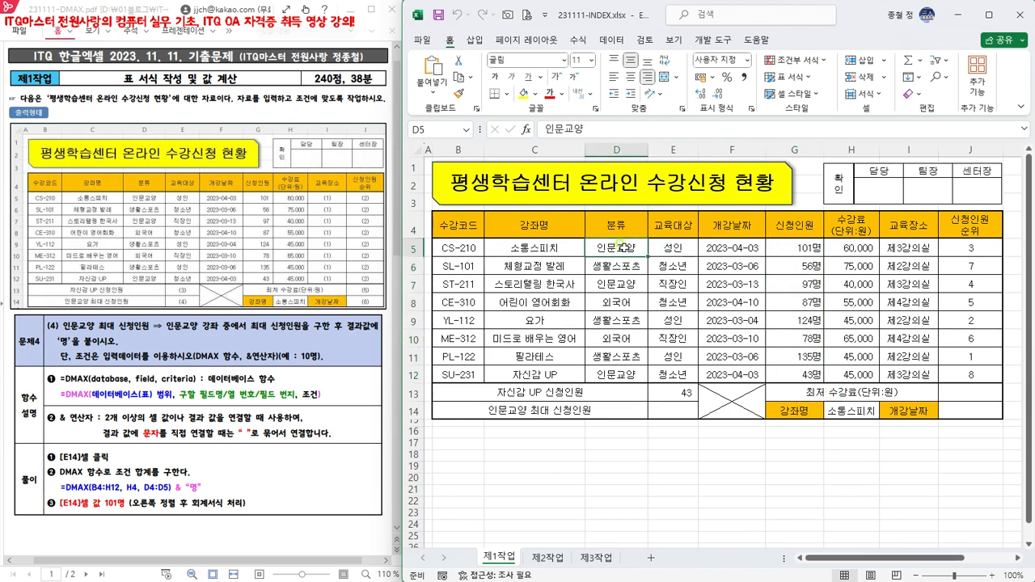
left_click(787, 257)
left_click(620, 284)
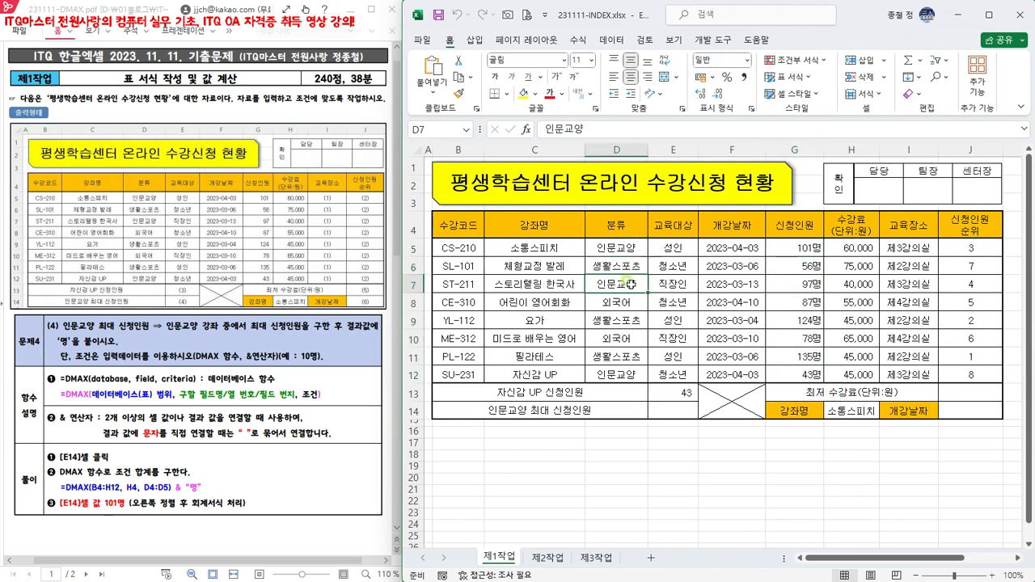
left_click(786, 284)
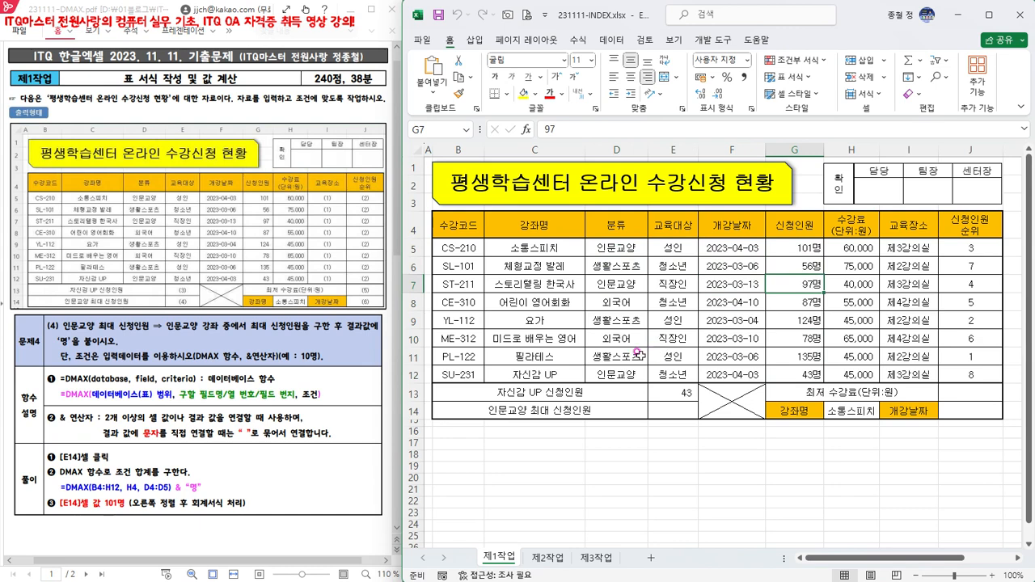
left_click(618, 373)
left_click(809, 373)
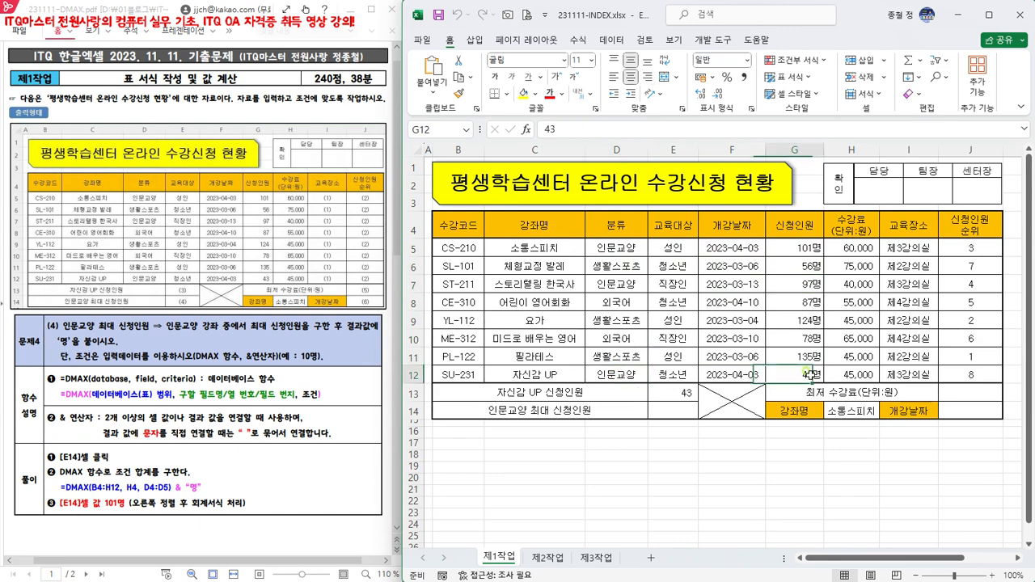
Step: Review the 신청인원 values G5:G12, the 인문교양 entries in 분류, and the full data range B4:H12
left_click(817, 249)
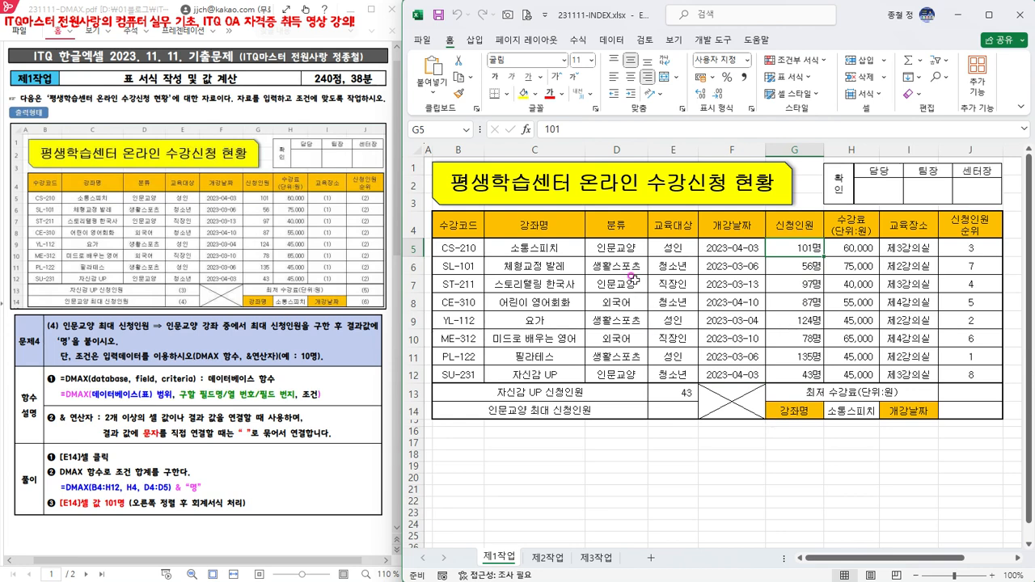
left_click_drag(809, 252, 804, 379)
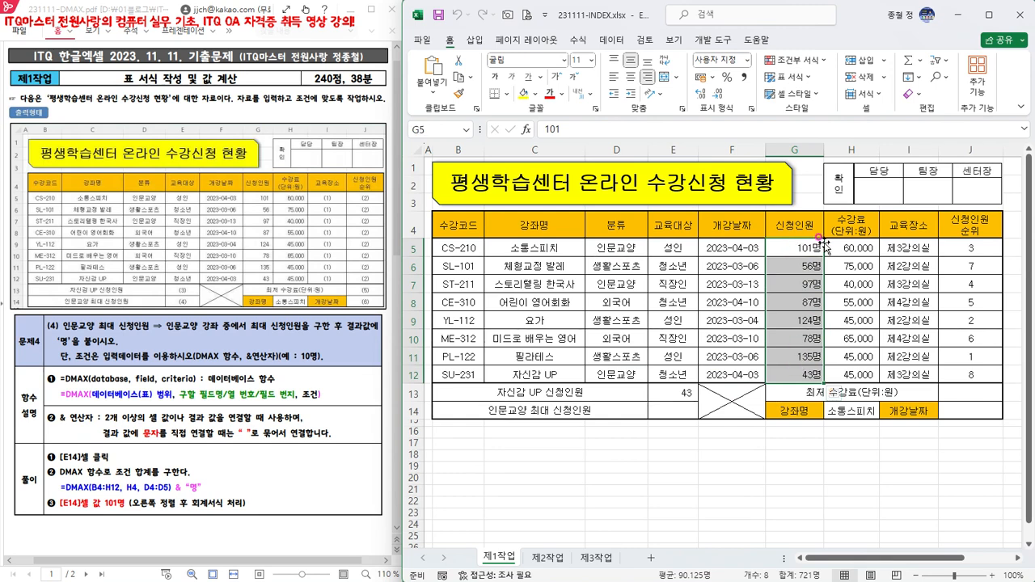
left_click(612, 245)
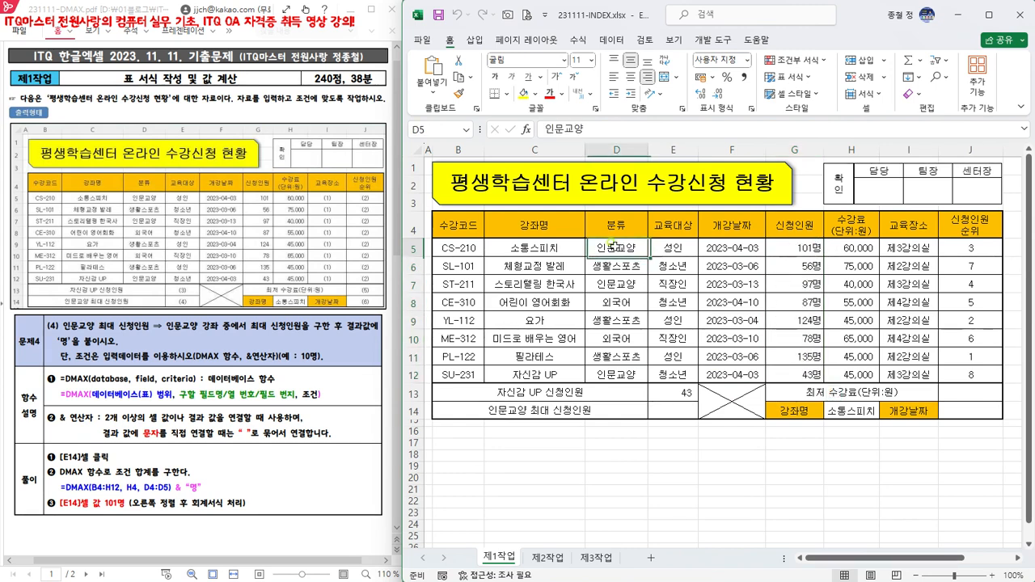
left_click(613, 287)
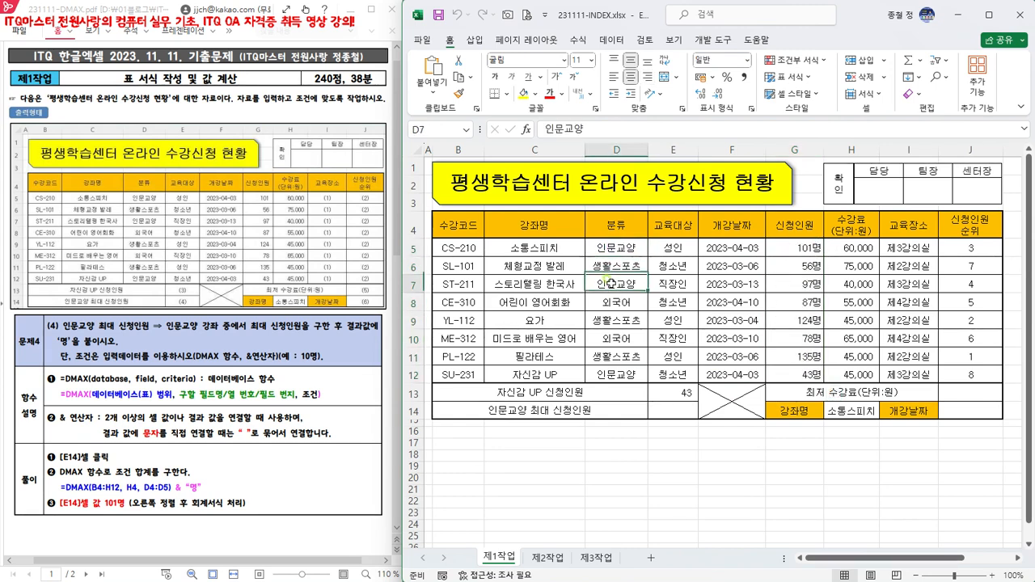
left_click(612, 374)
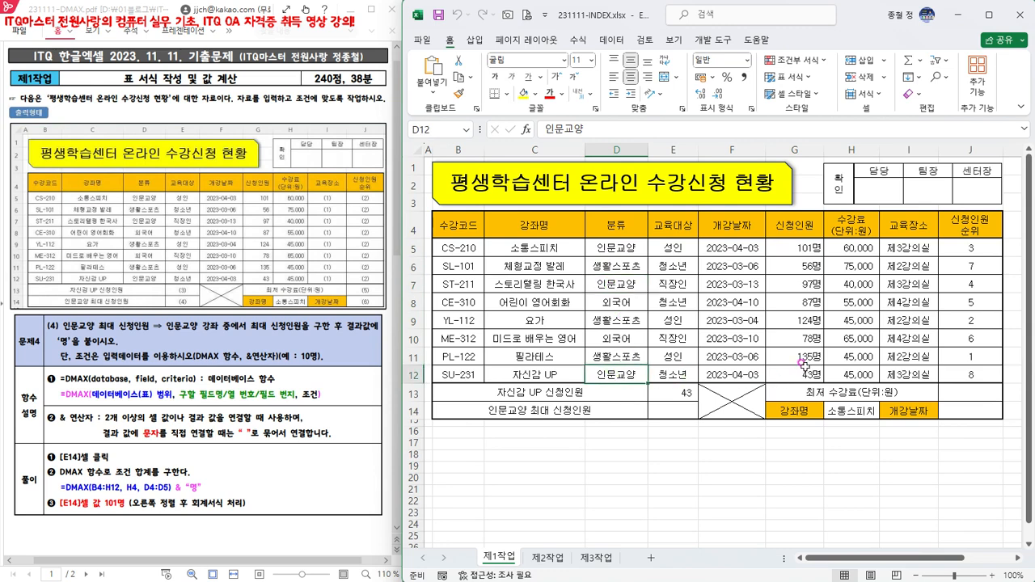
left_click(799, 247)
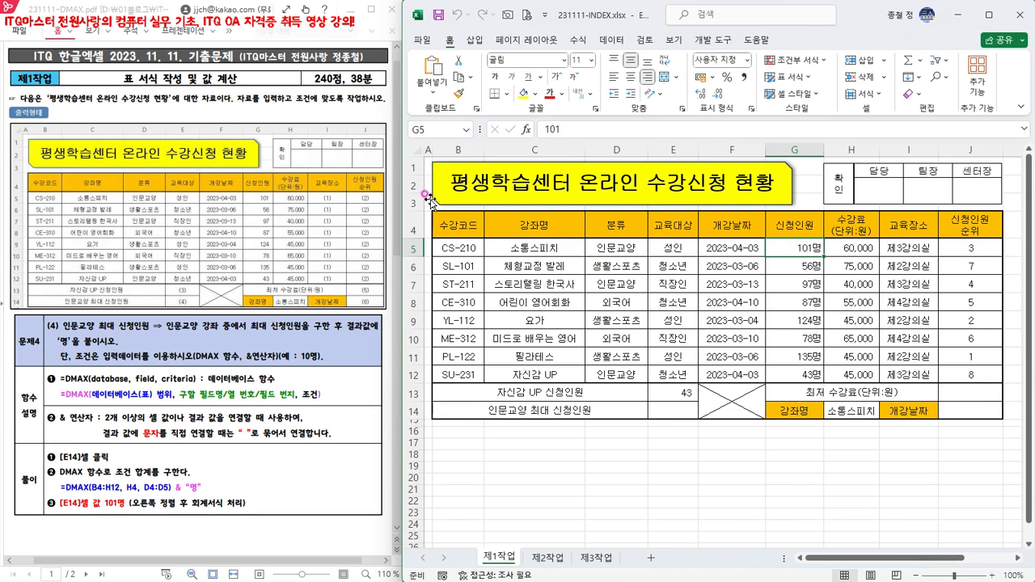
left_click_drag(459, 225, 870, 376)
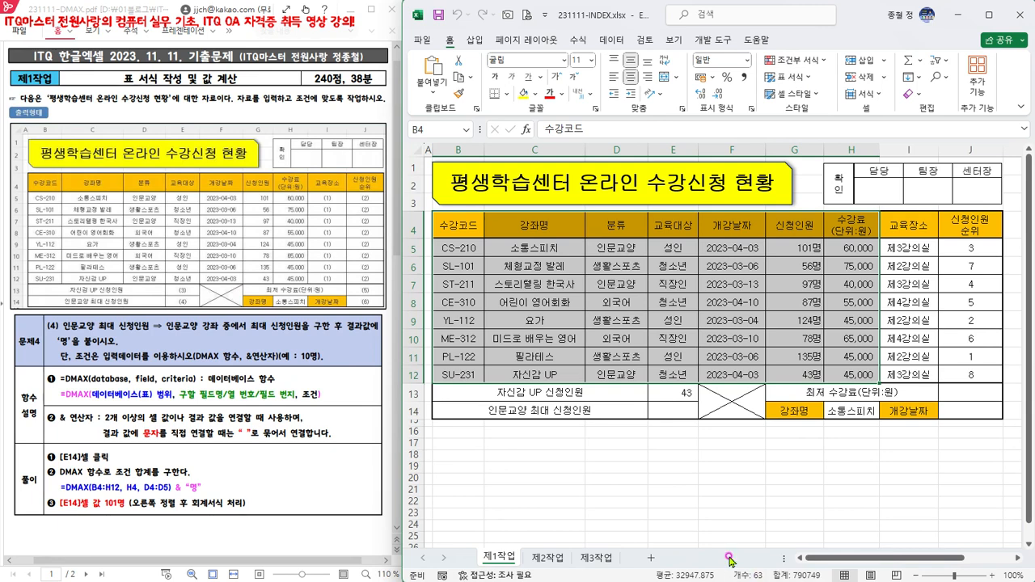
Step: Start a DMAX formula in cell E14 with the table B4:H12 as its database argument
left_click(671, 409)
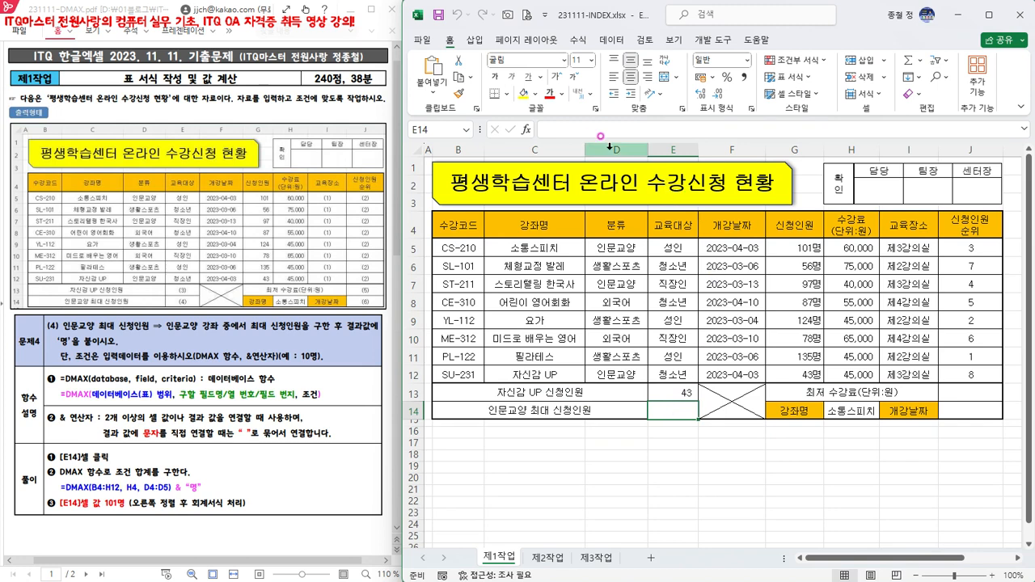
left_click(564, 130)
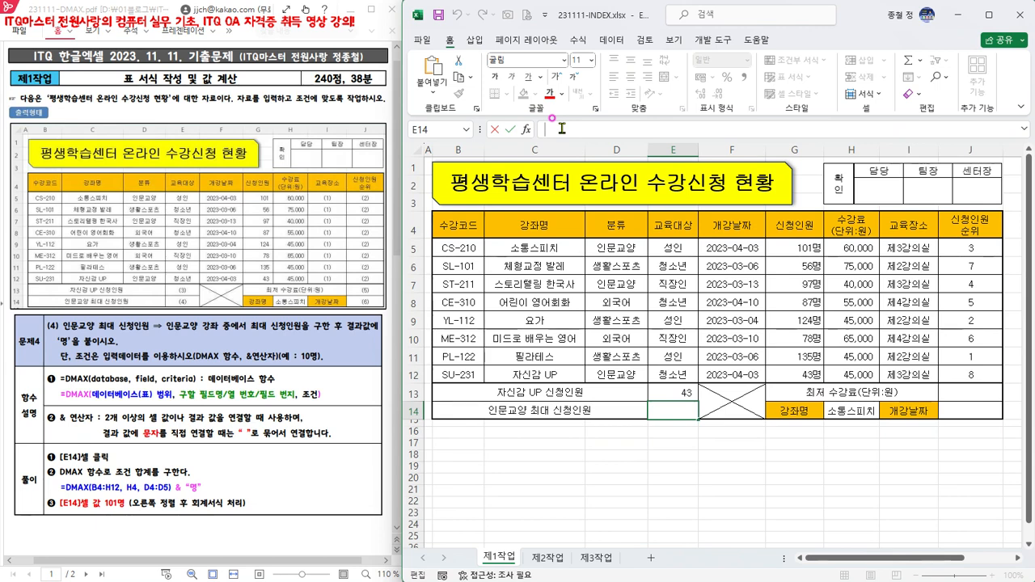
type("=")
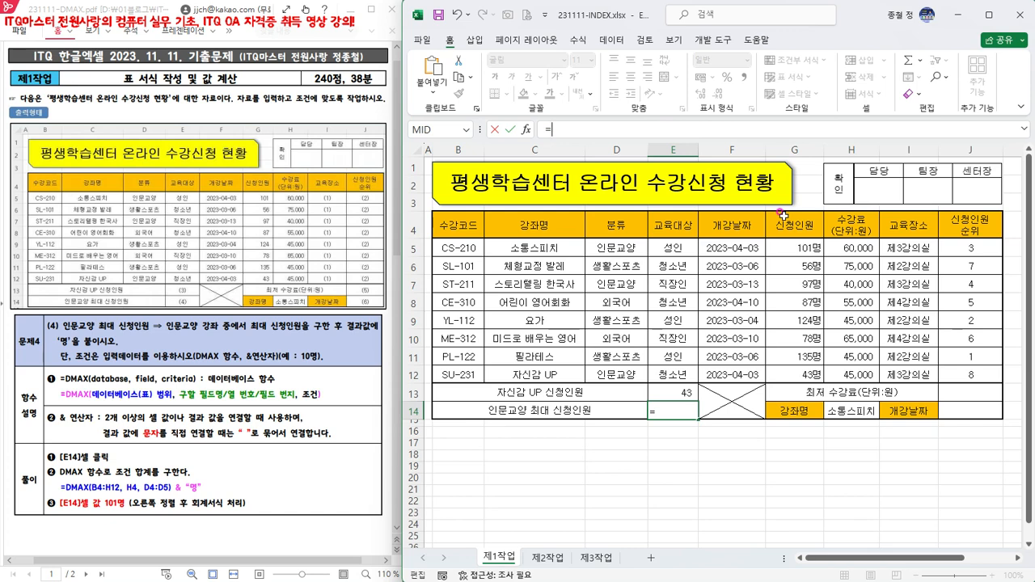
type("D")
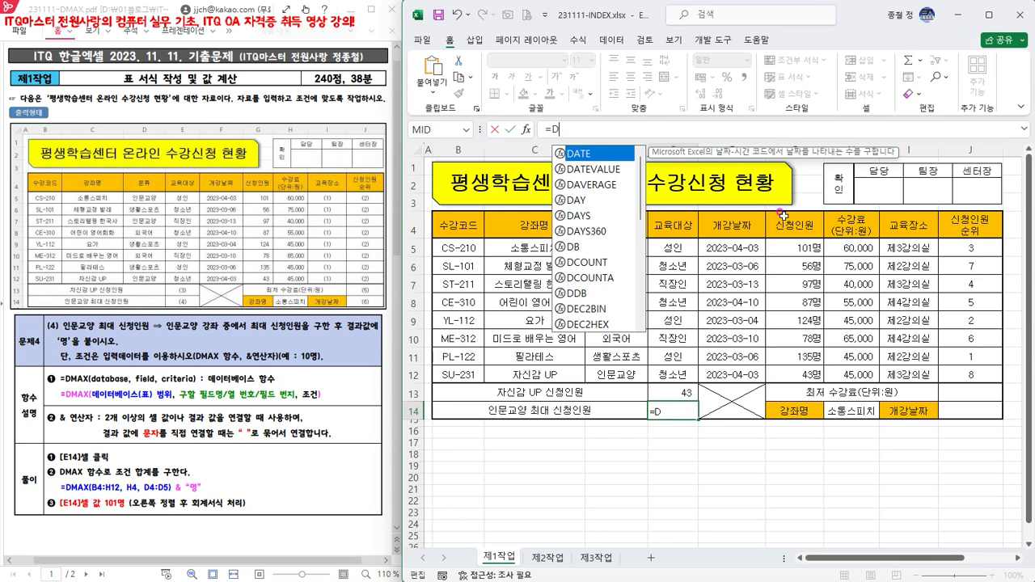
type("M")
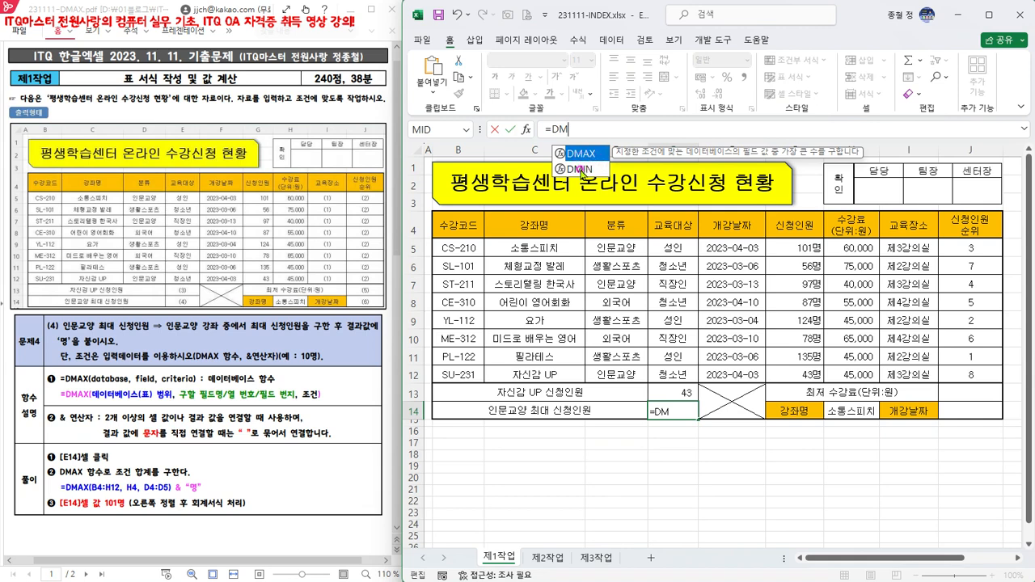
left_click(581, 169)
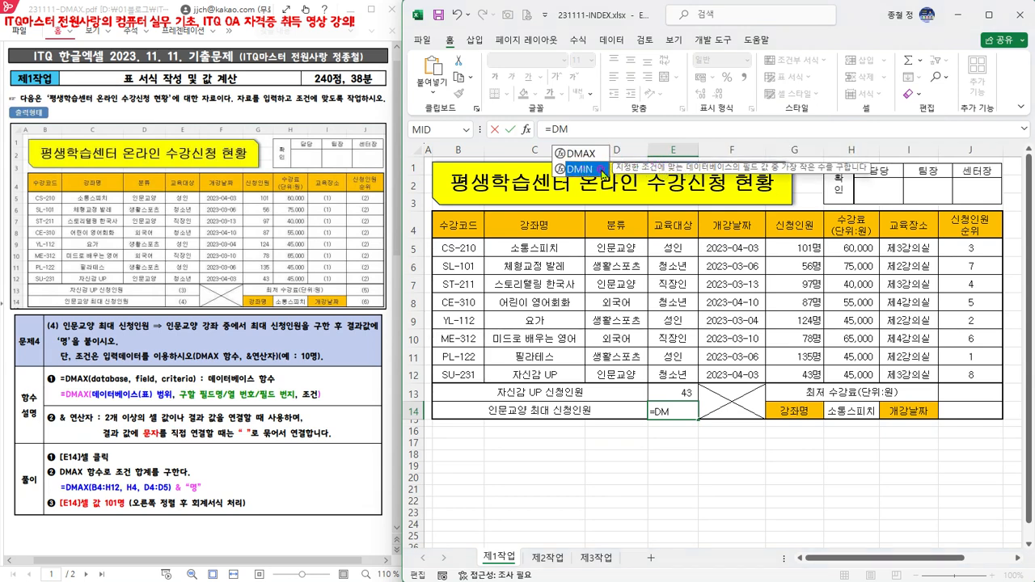
left_click(580, 153)
double_click(580, 154)
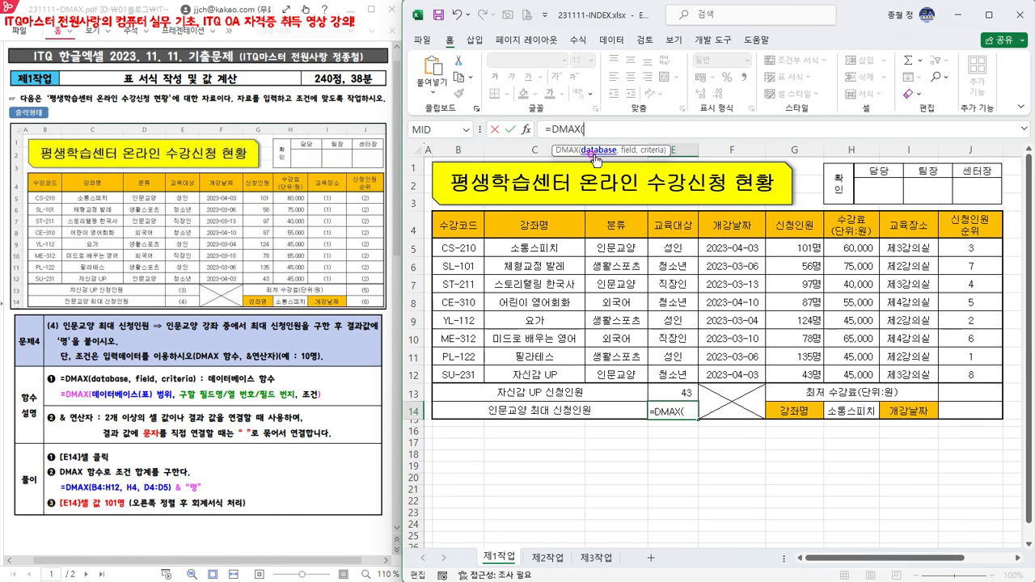
left_click_drag(461, 224, 830, 373)
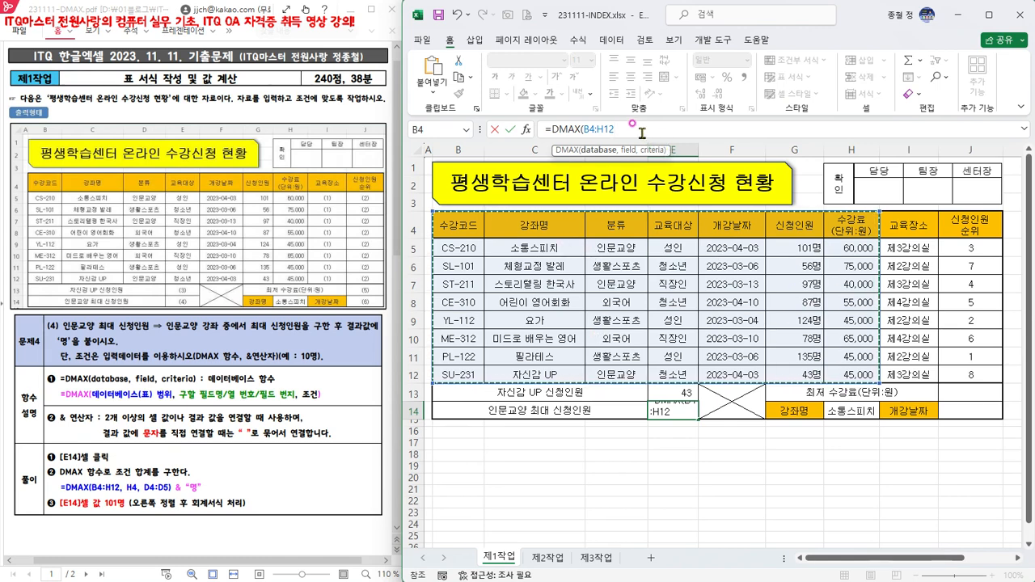
Step: Complete the DMAX formula with field G4 and criteria D4:D5, and enter it as =DMAX(B4:H12, G4, D4:D5)
type(",")
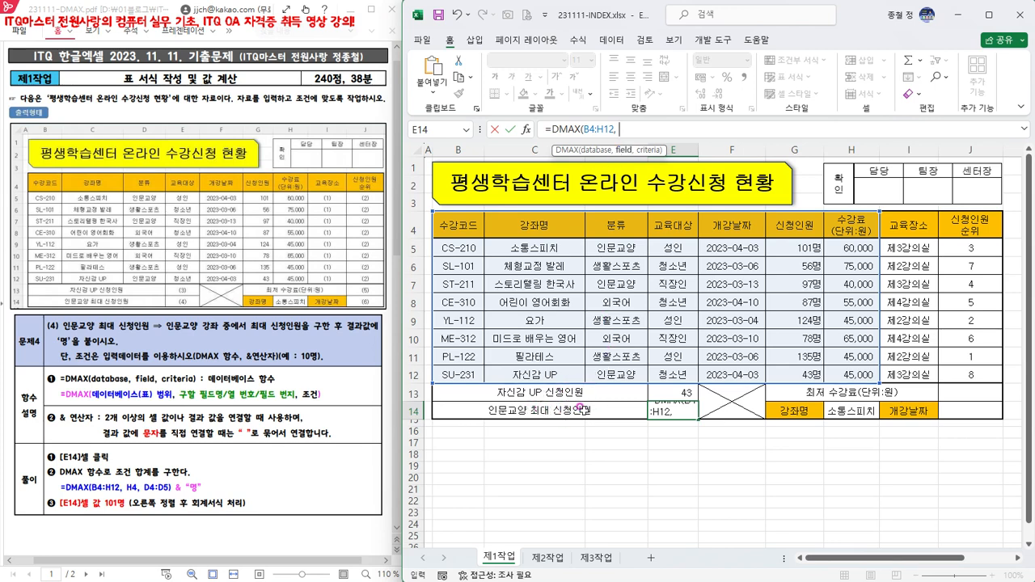
left_click(799, 228)
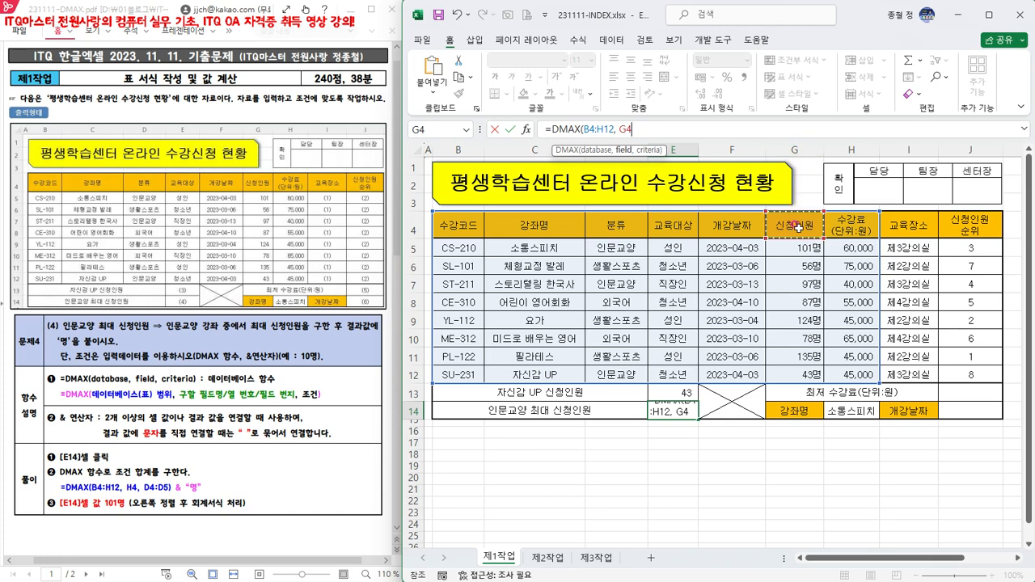
type(",")
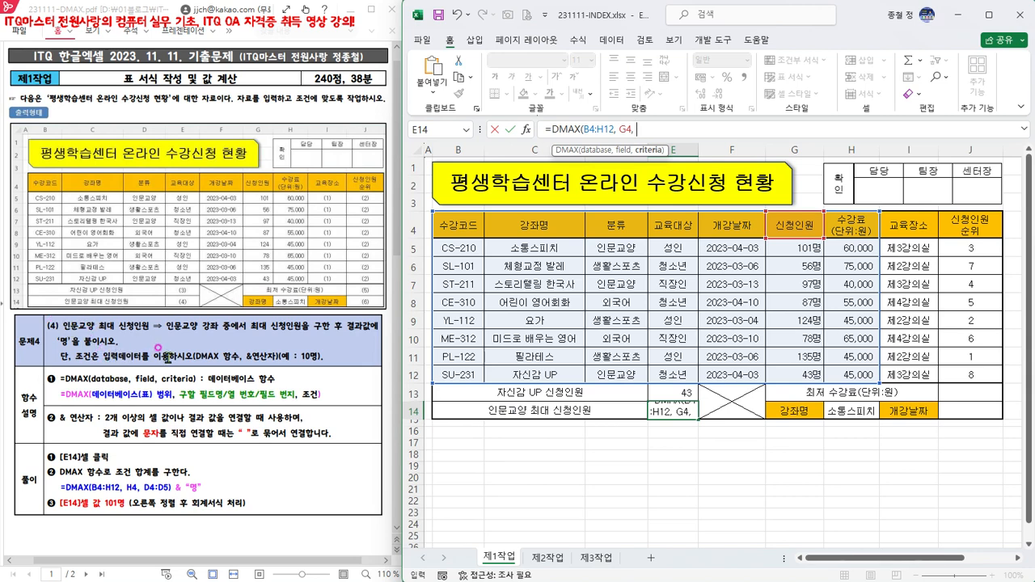
left_click(617, 223)
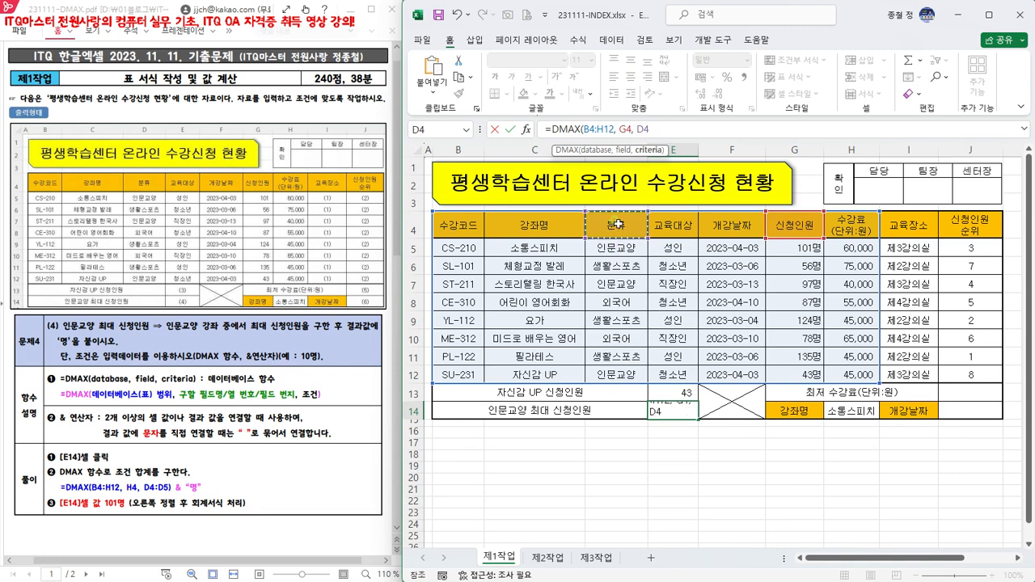
left_click_drag(618, 235, 618, 243)
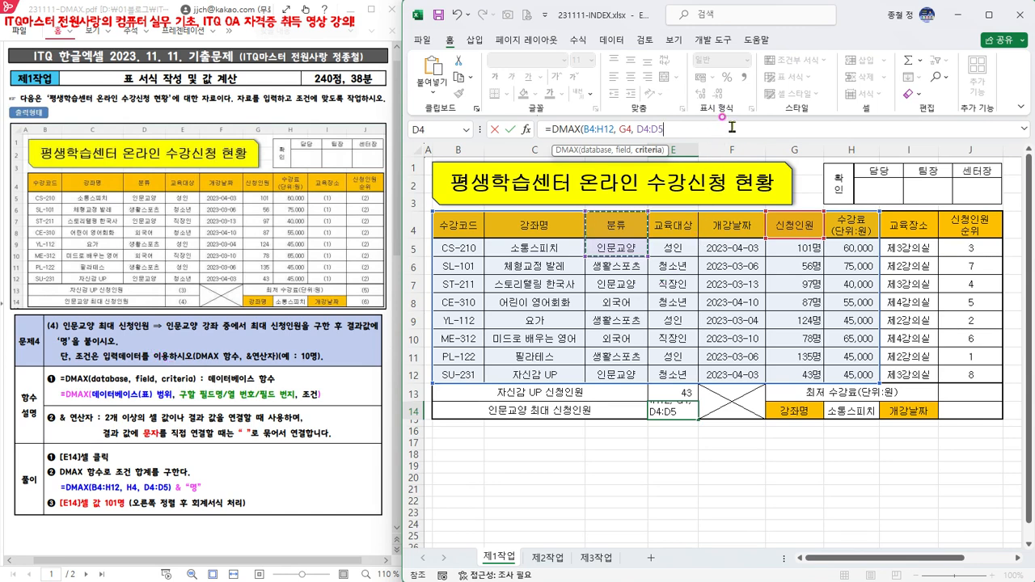
type(")")
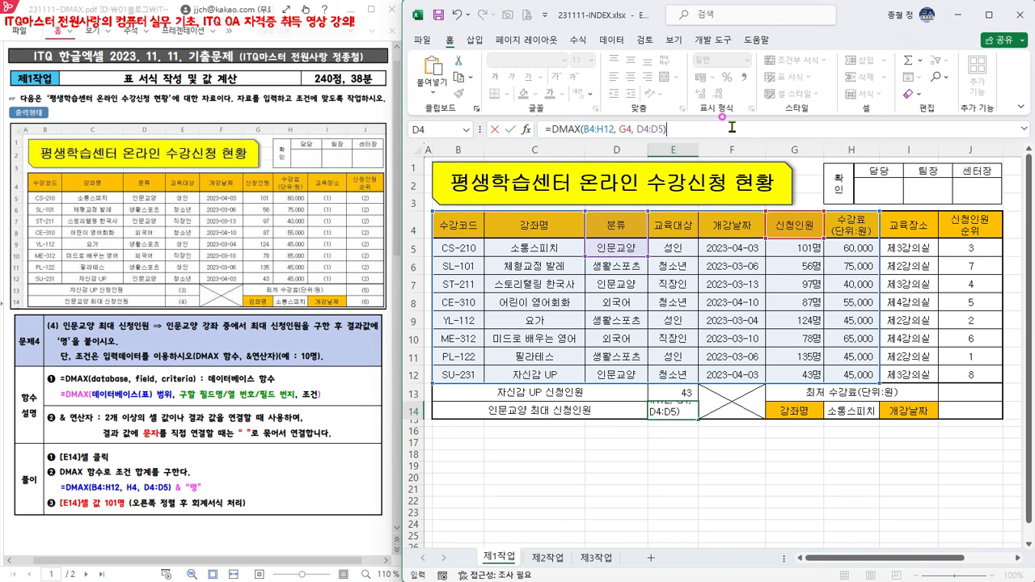
key("Return")
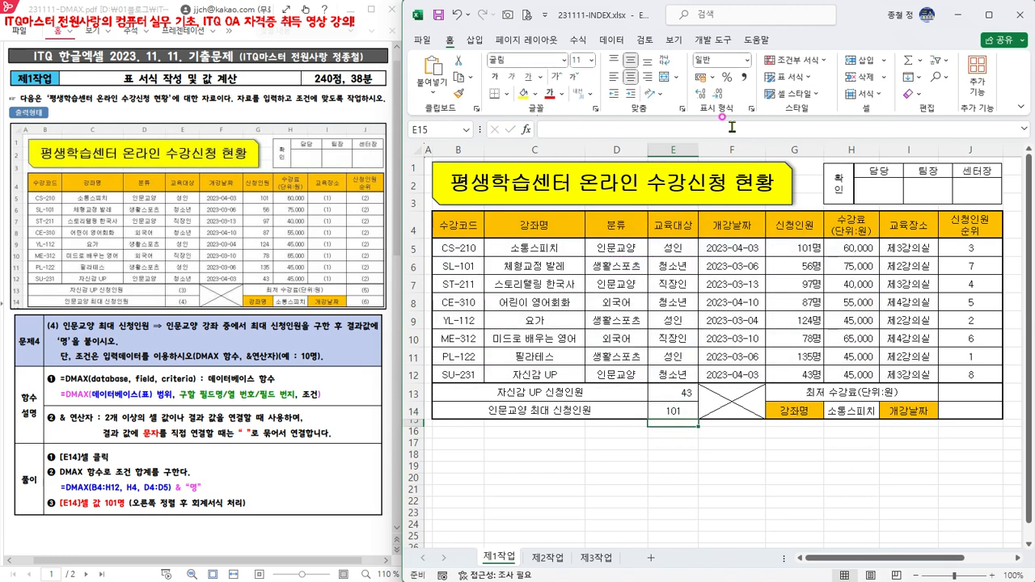
Step: Append & "명" to the DMAX formula in cell E14, making it =DMAX(B4:H12, G4, D4:D5) & "명"
left_click(802, 247)
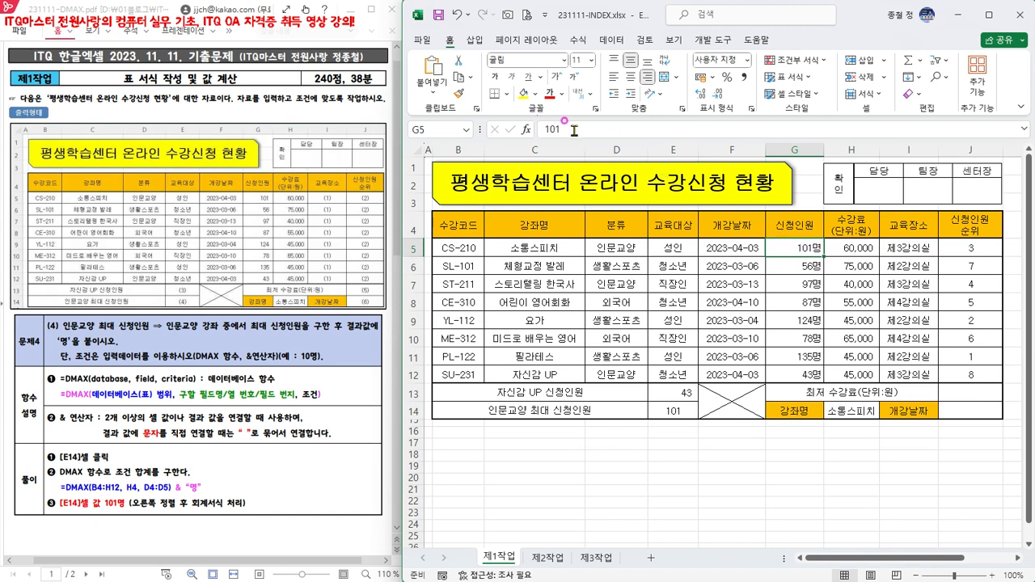
left_click(674, 410)
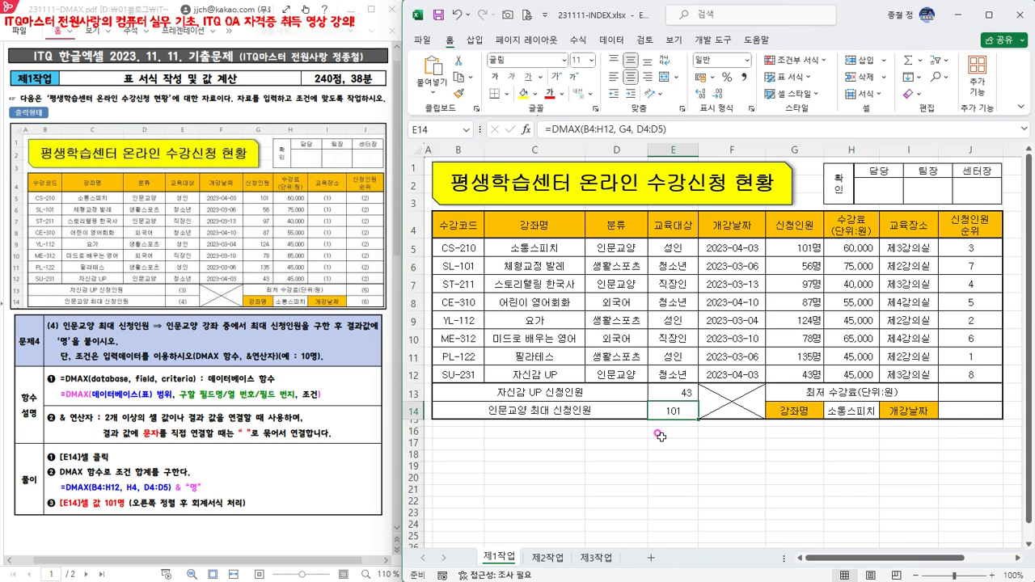
left_click(684, 130)
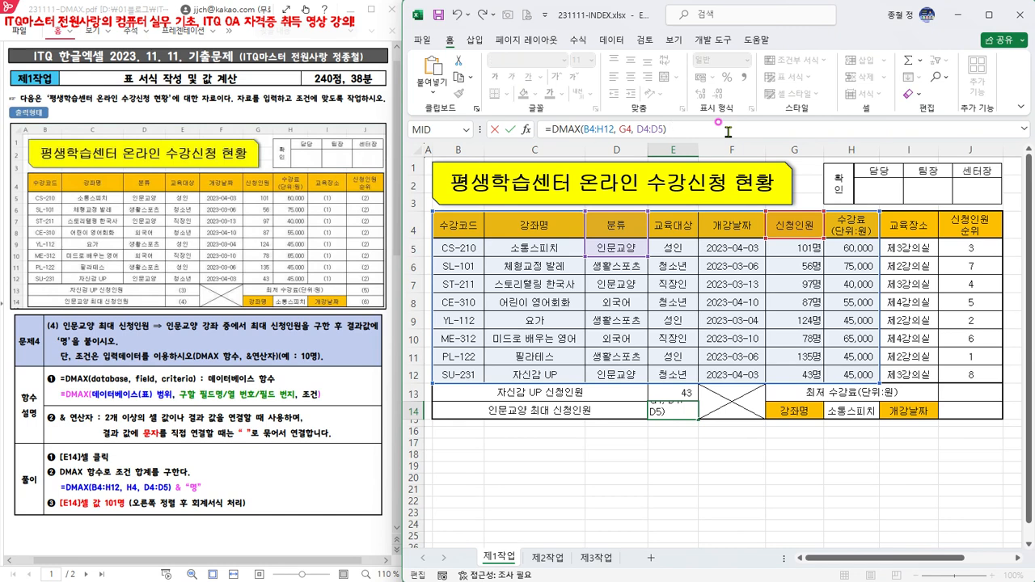
type("&")
type("\"명")
key("Return")
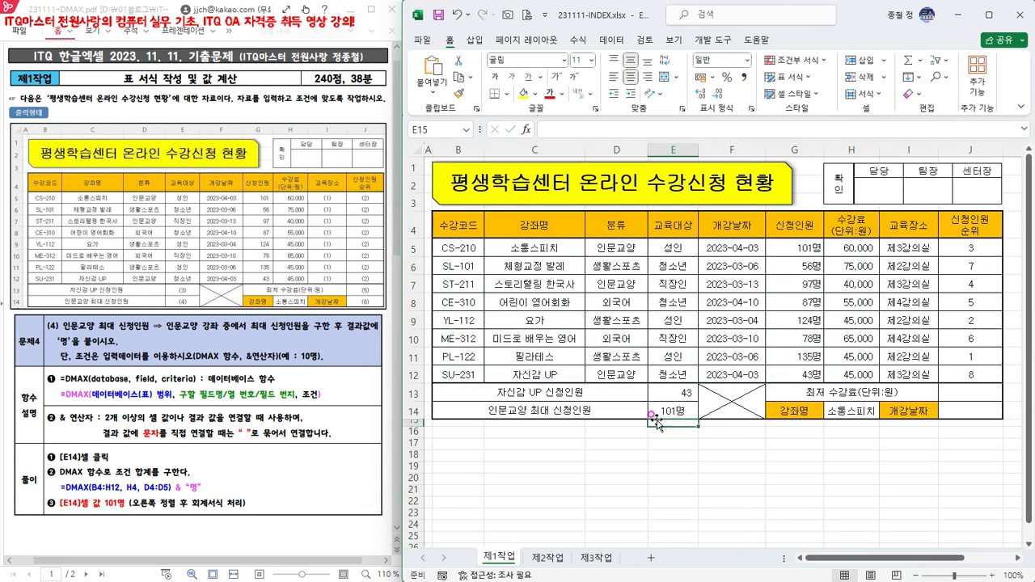
Step: Align cell E14 to the right and apply the comma-style accounting (회계) number format to it
left_click(678, 411)
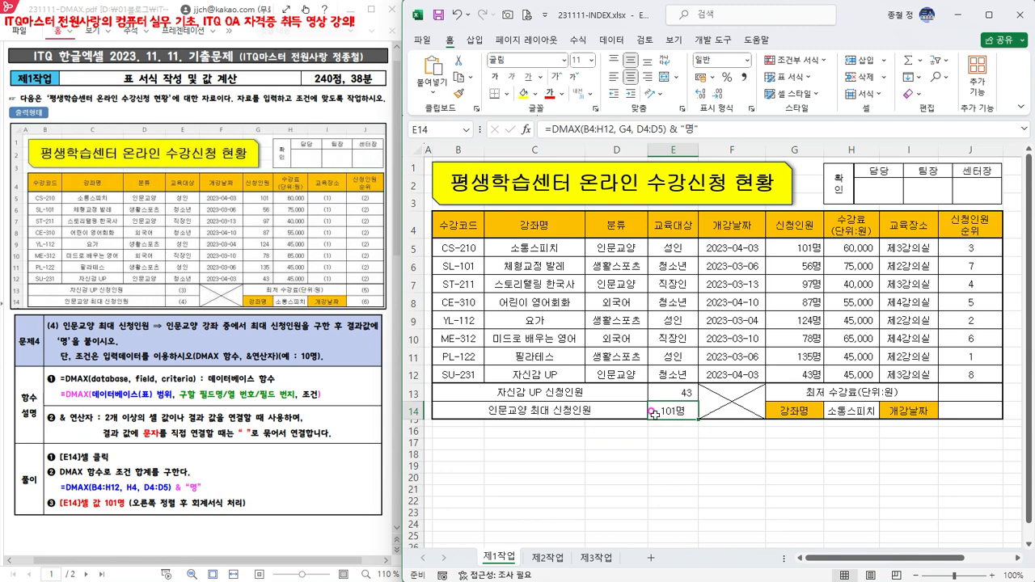
left_click(647, 78)
left_click(744, 77)
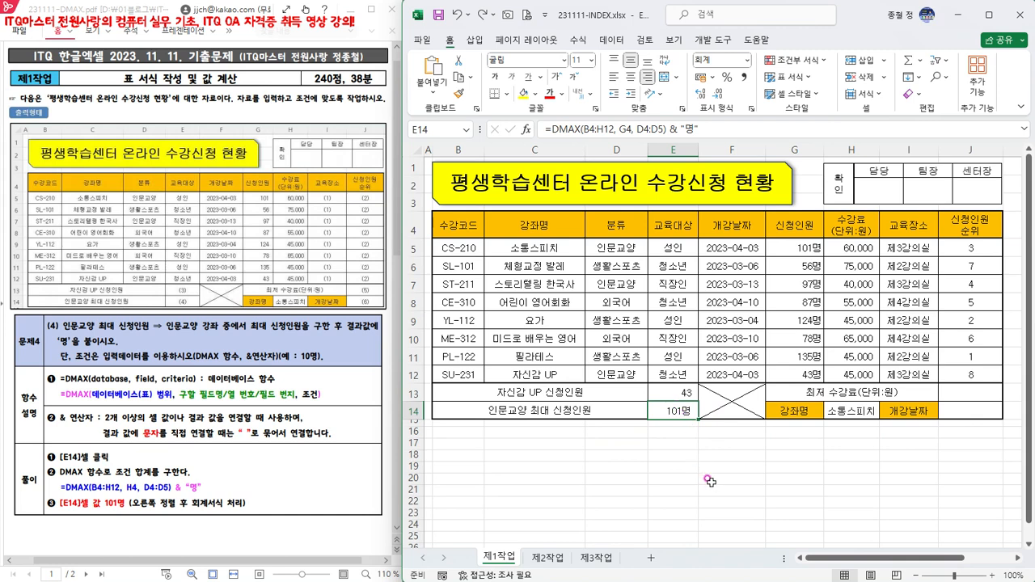
Step: Save a copy of the workbook to the desktop (바탕 화면) under the file name 231111-DMAX.xlsx
left_click(427, 41)
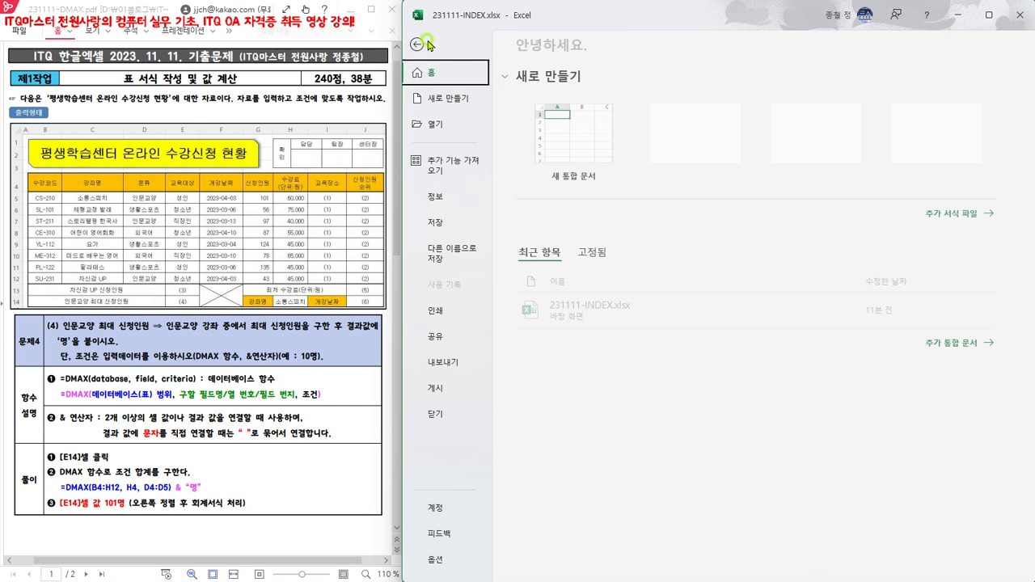
left_click(454, 253)
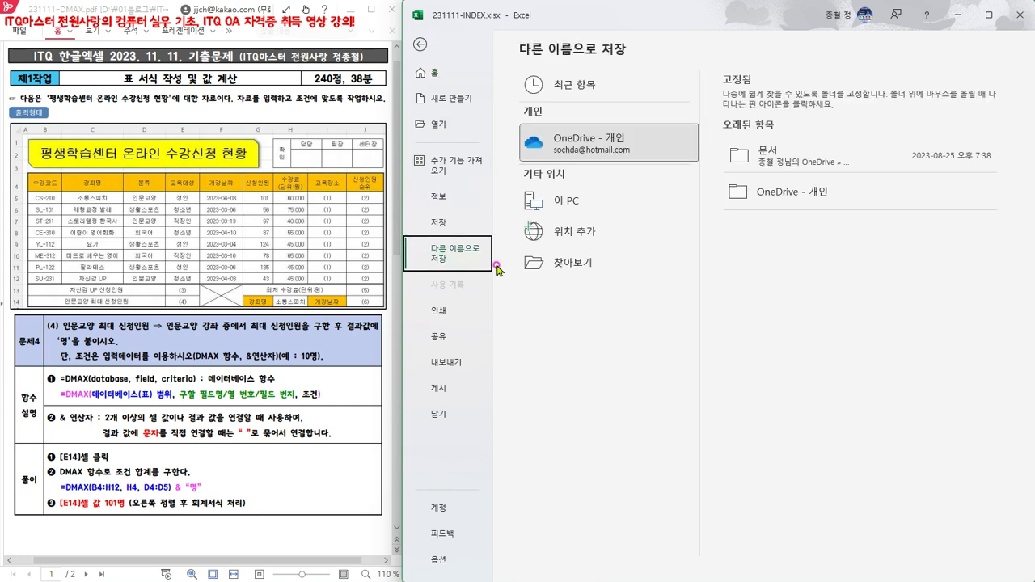
left_click(550, 263)
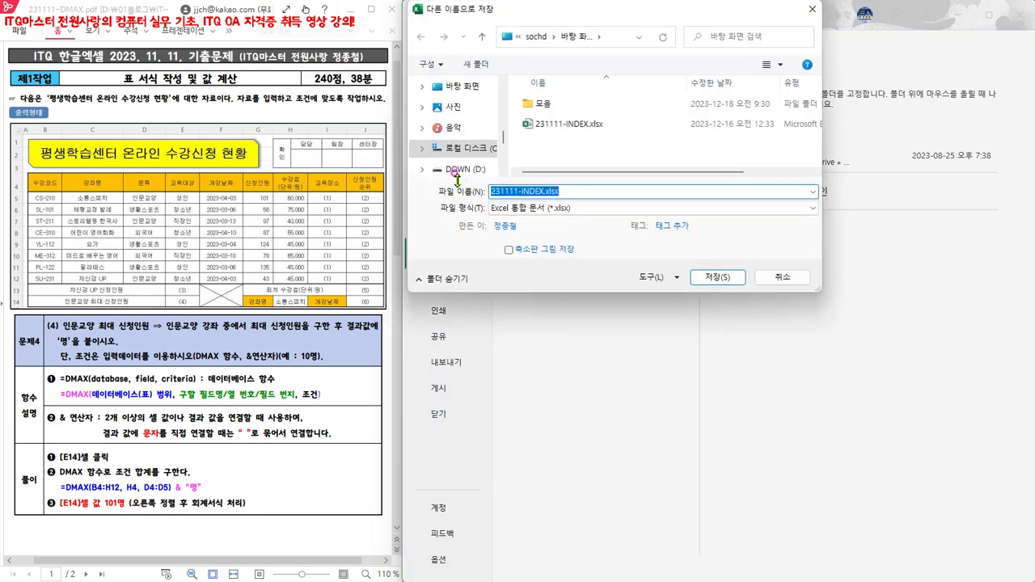
scroll(459, 145, "up", 2)
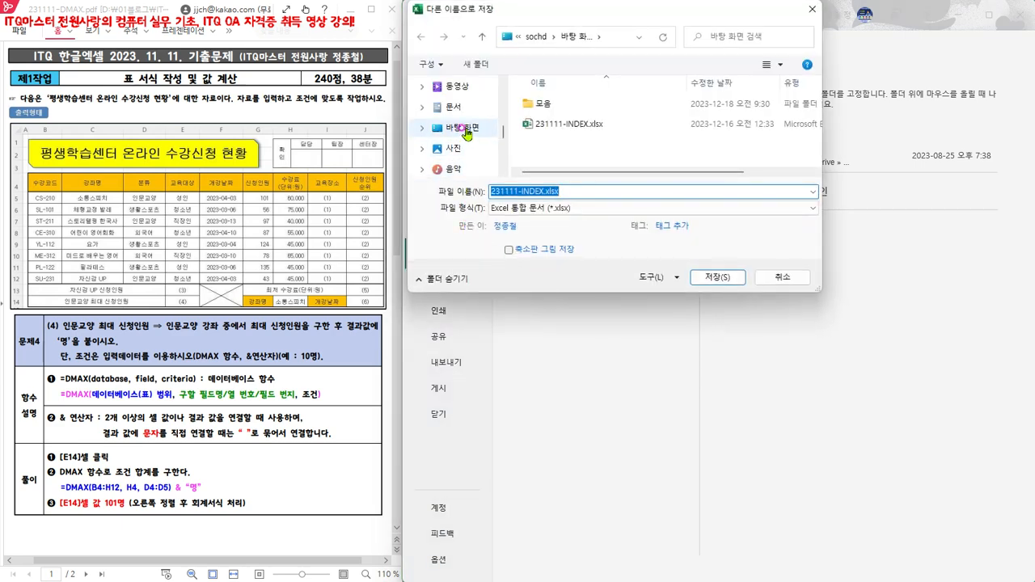
left_click(463, 130)
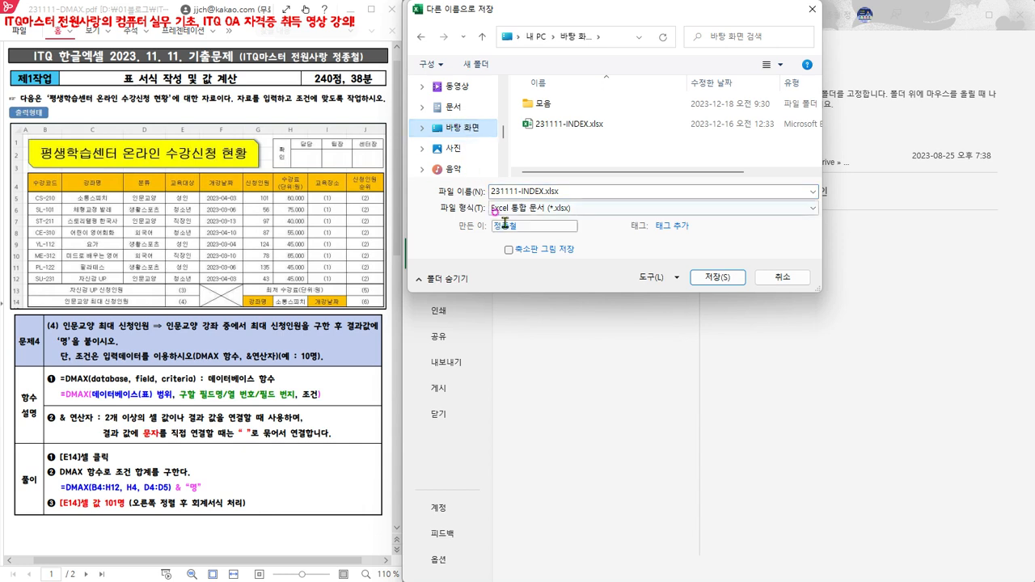
left_click(525, 192)
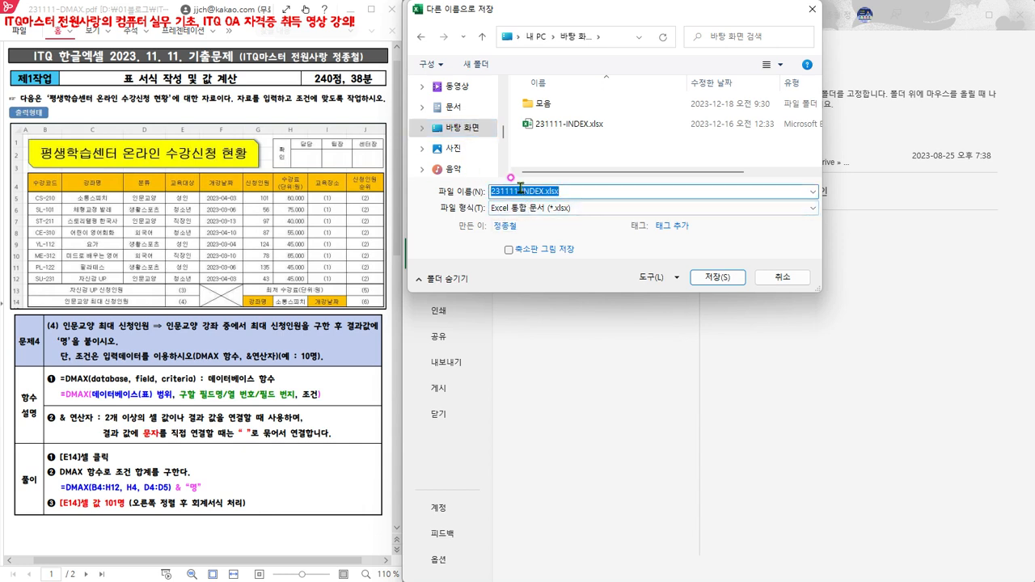
left_click_drag(521, 191, 546, 192)
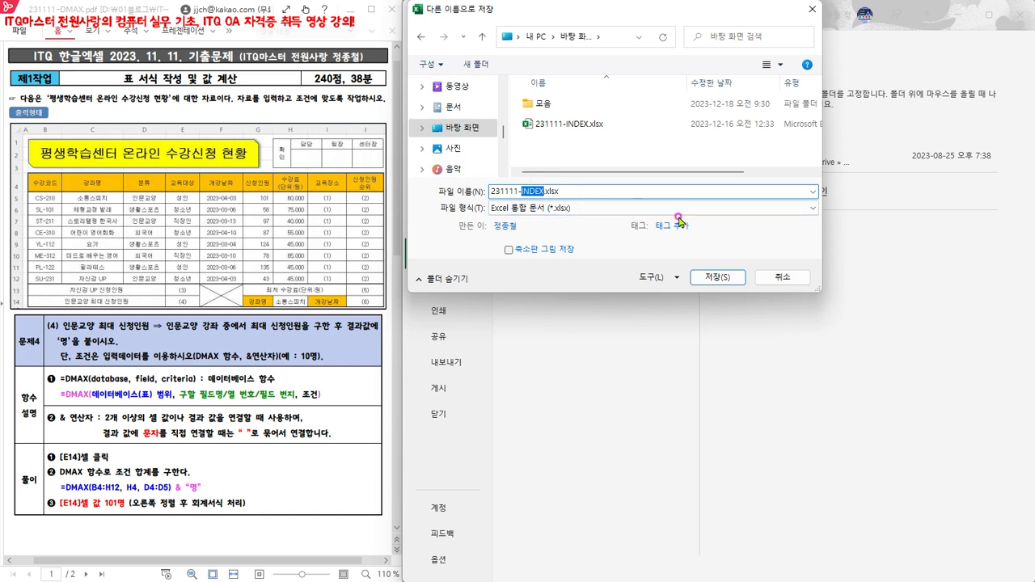
type("DMAX")
left_click(713, 277)
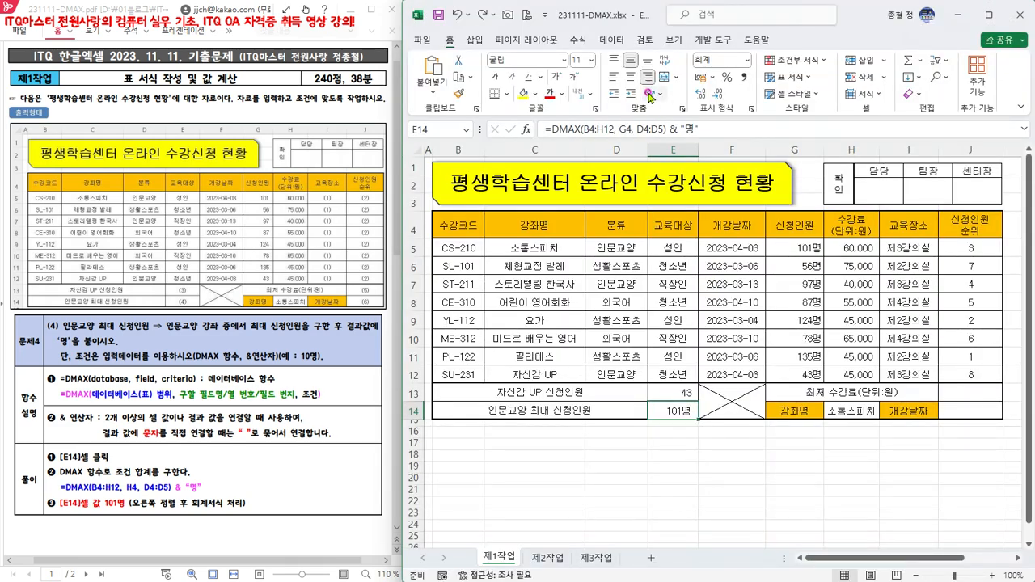